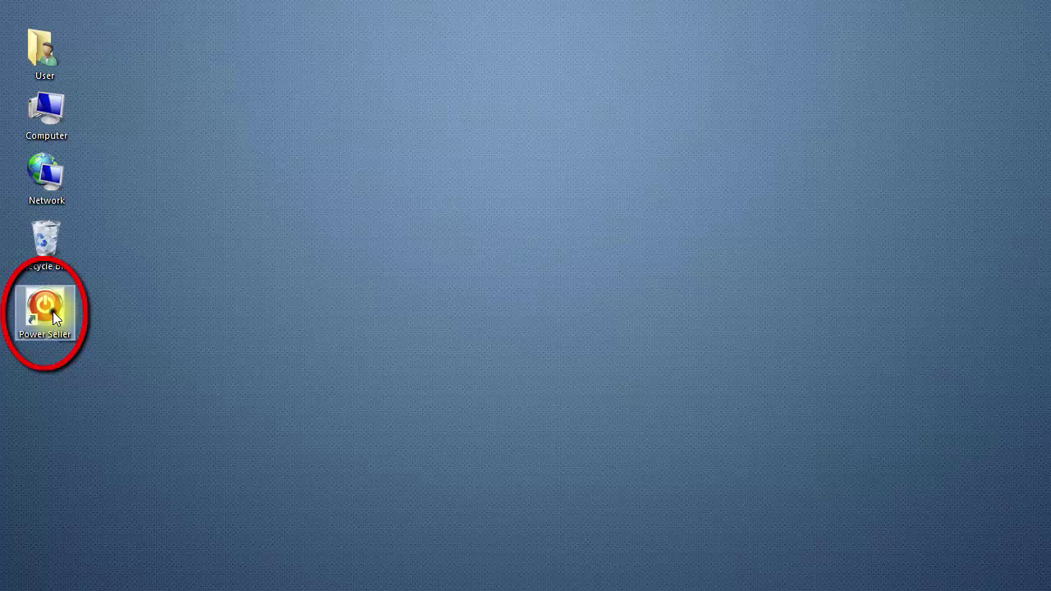
# - Launch The Power Seller from its desktop icon to reach the Ver.5.0.2 main menu
pyautogui.doubleClick(52, 311)
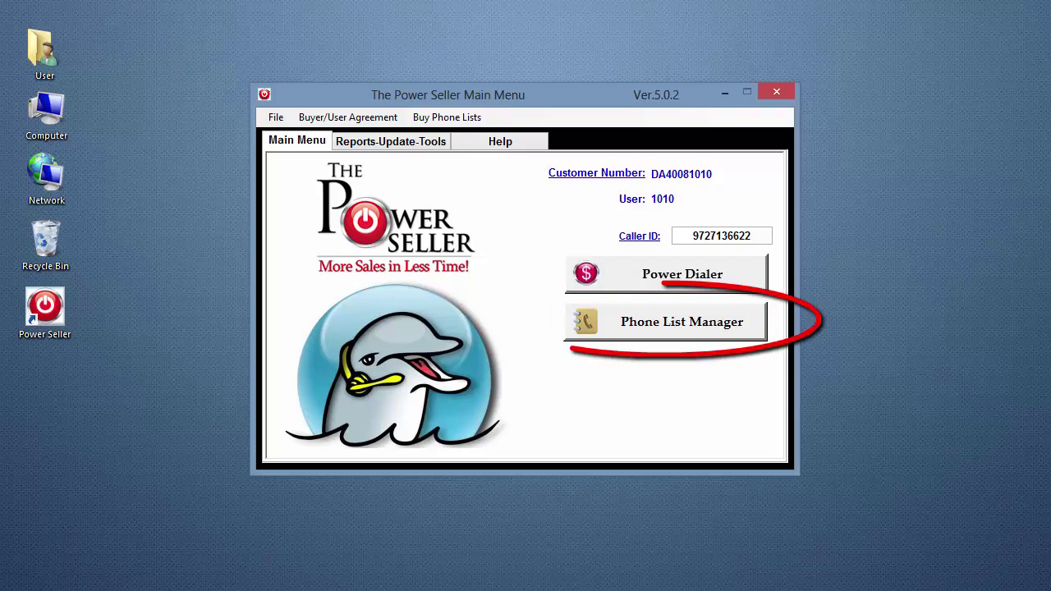
# - In the Phone List Manager, preview the 33 HomeTownTX.mdb records, then view Agent Settings (1 agent)
pyautogui.click(610, 321)
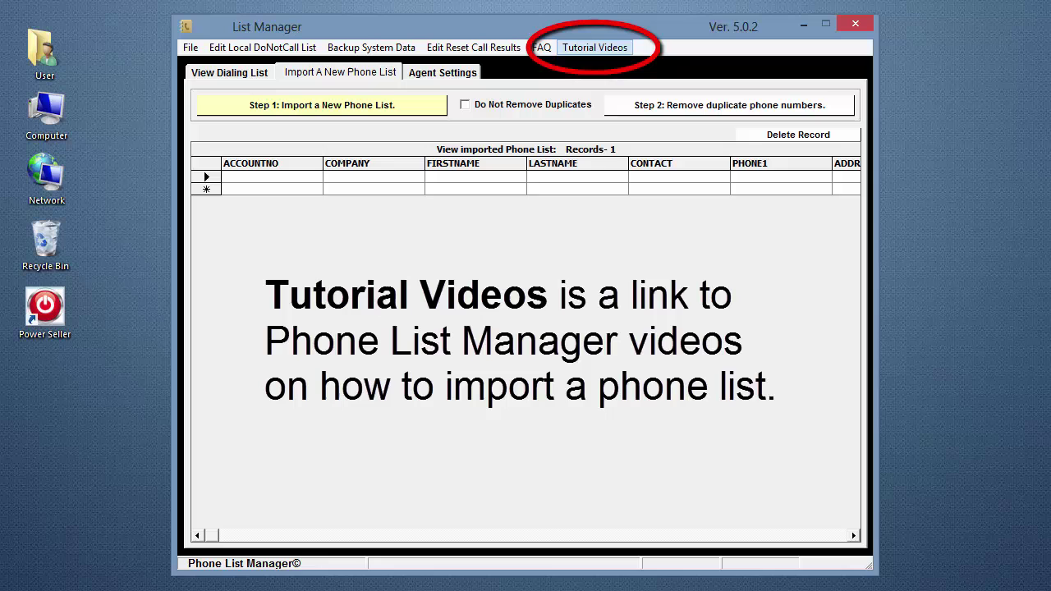
pyautogui.click(223, 73)
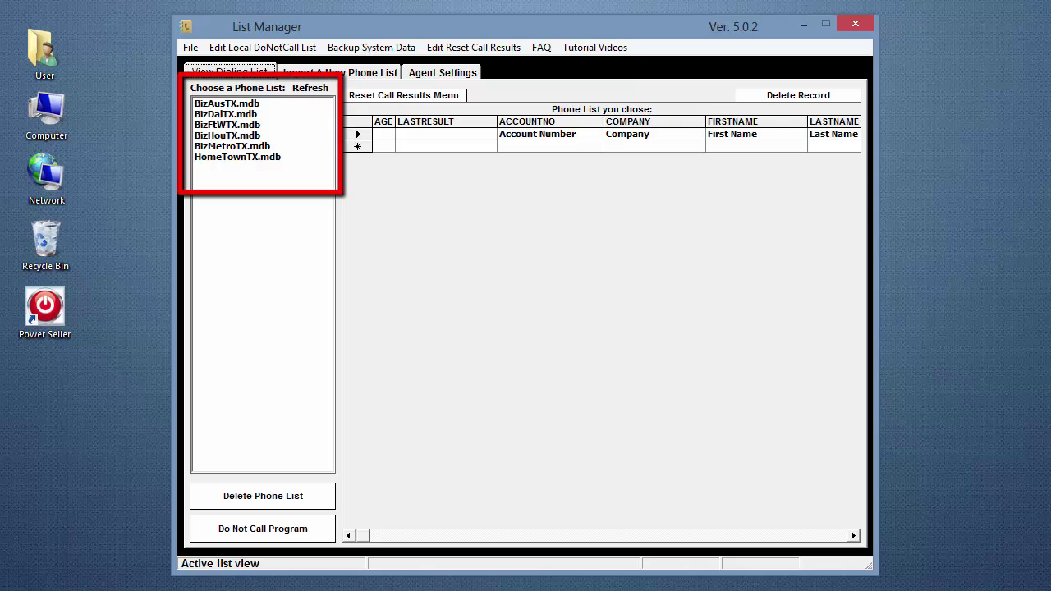
pyautogui.click(238, 157)
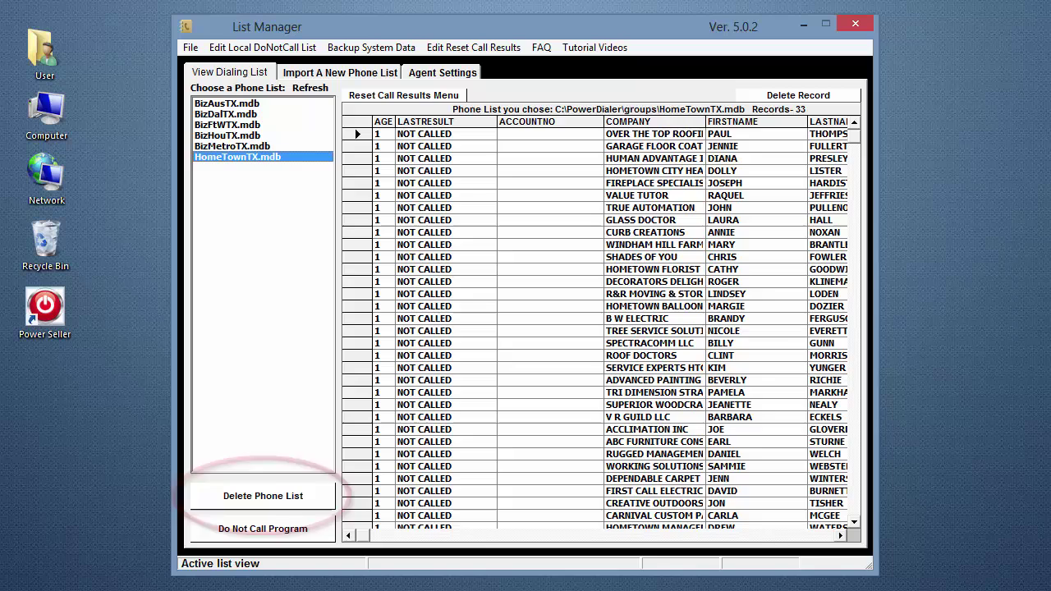
pyautogui.click(443, 72)
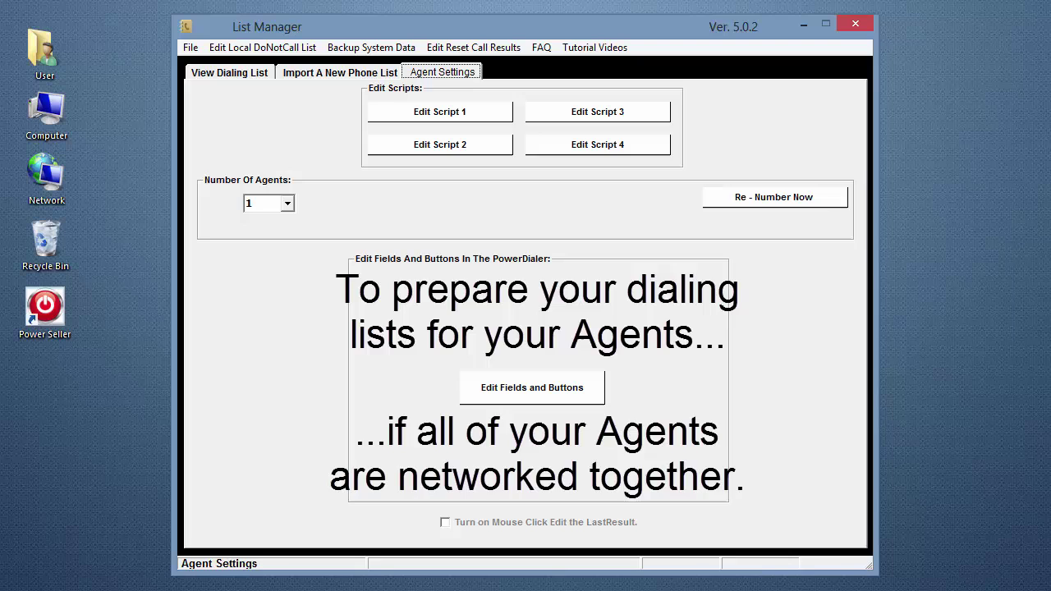
# - Close the List Manager and launch the Power Dialer from the Main Menu
pyautogui.click(855, 24)
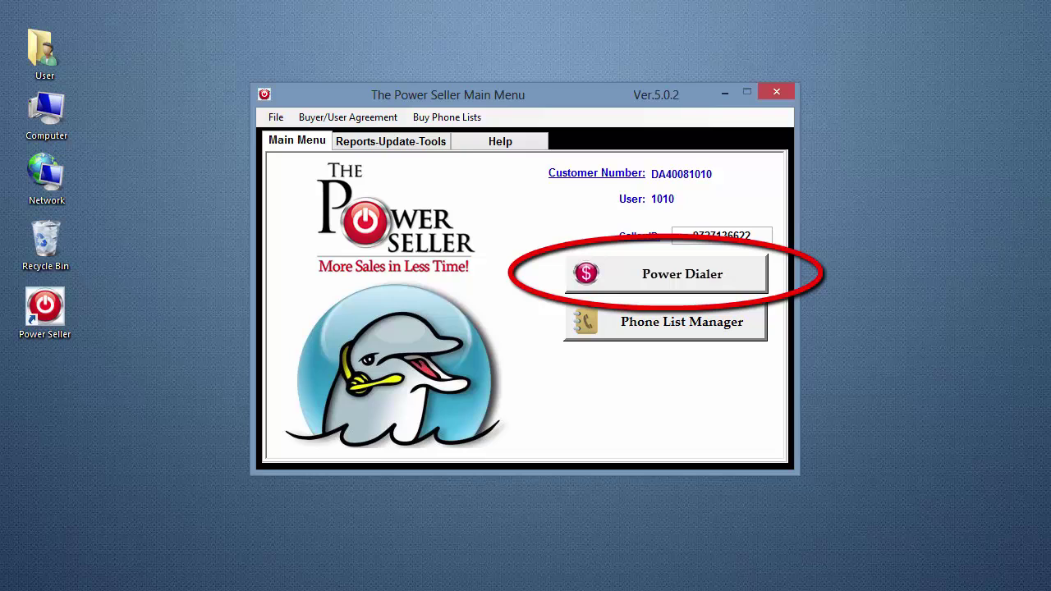
pyautogui.click(621, 275)
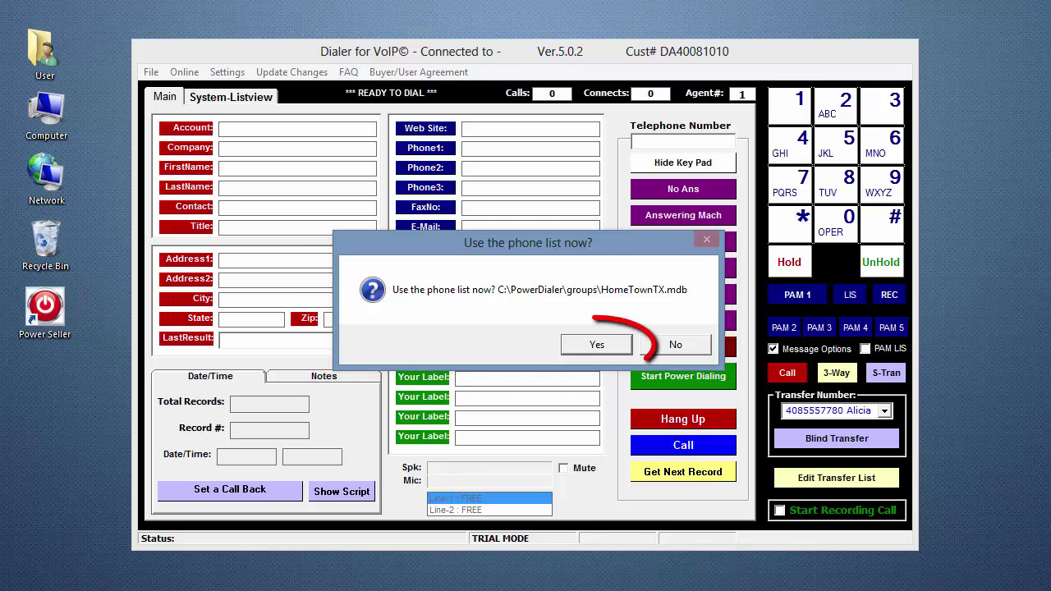
# - Accept the HomeTownTX.mdb phone list so the dialer loads its 33 records
pyautogui.click(607, 346)
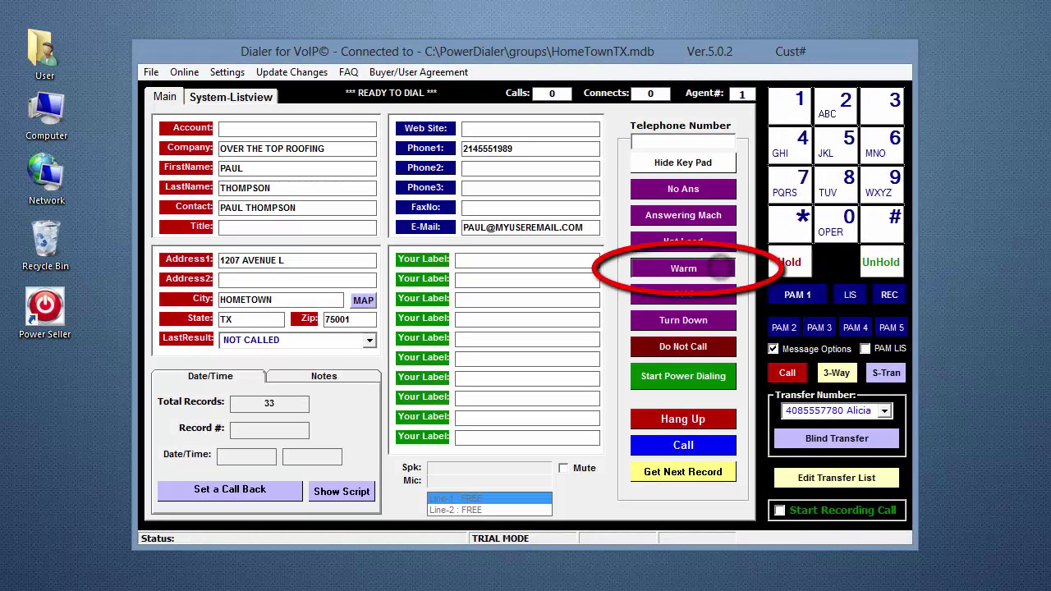
pyautogui.click(708, 268)
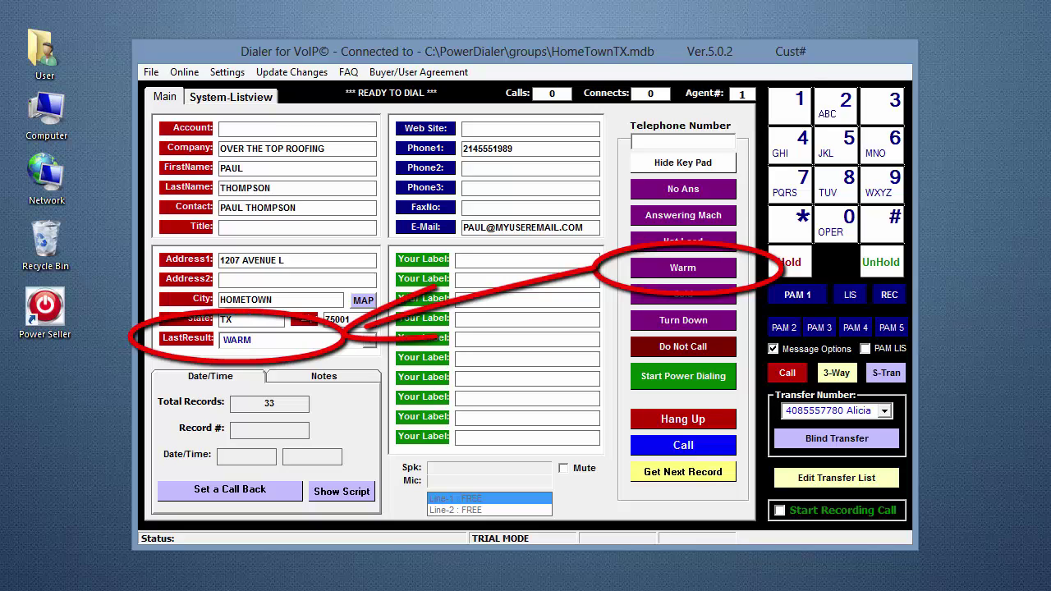
pyautogui.click(368, 344)
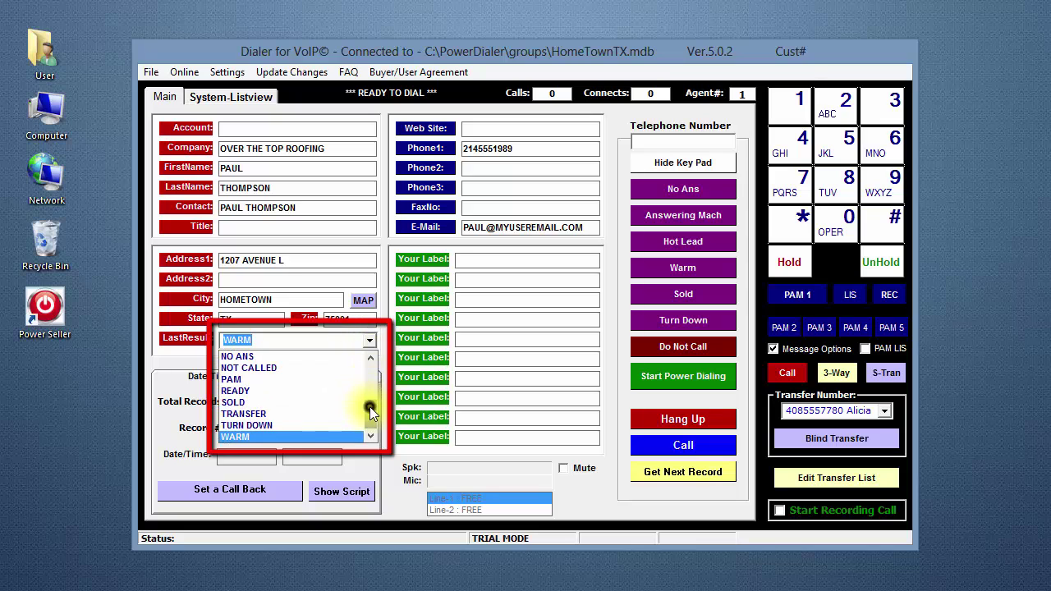
pyautogui.moveTo(370, 406); pyautogui.dragTo(371, 360)
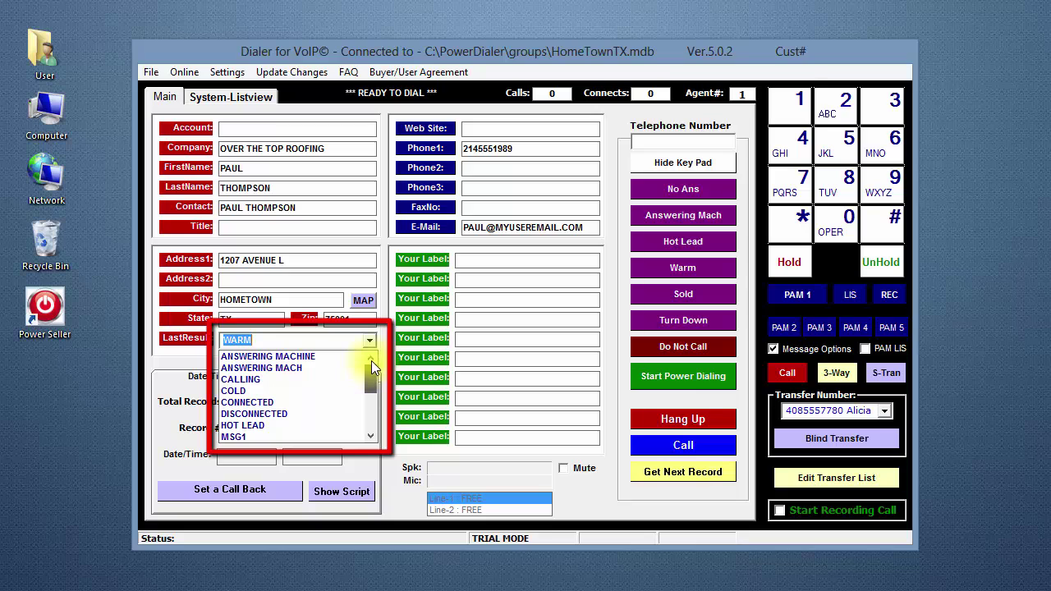
pyautogui.click(329, 391)
pyautogui.press('v')
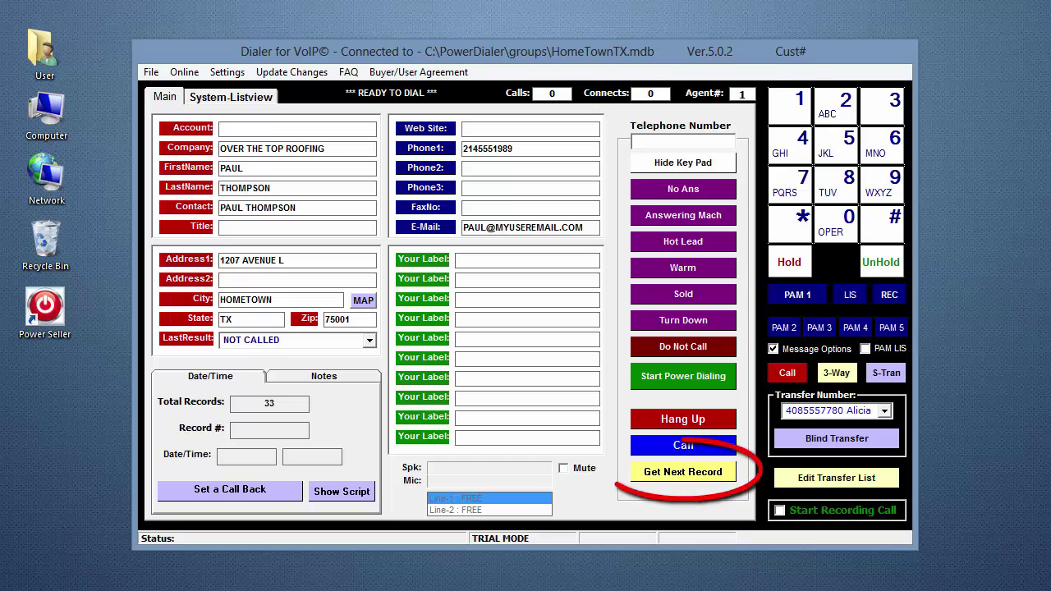
pyautogui.click(684, 474)
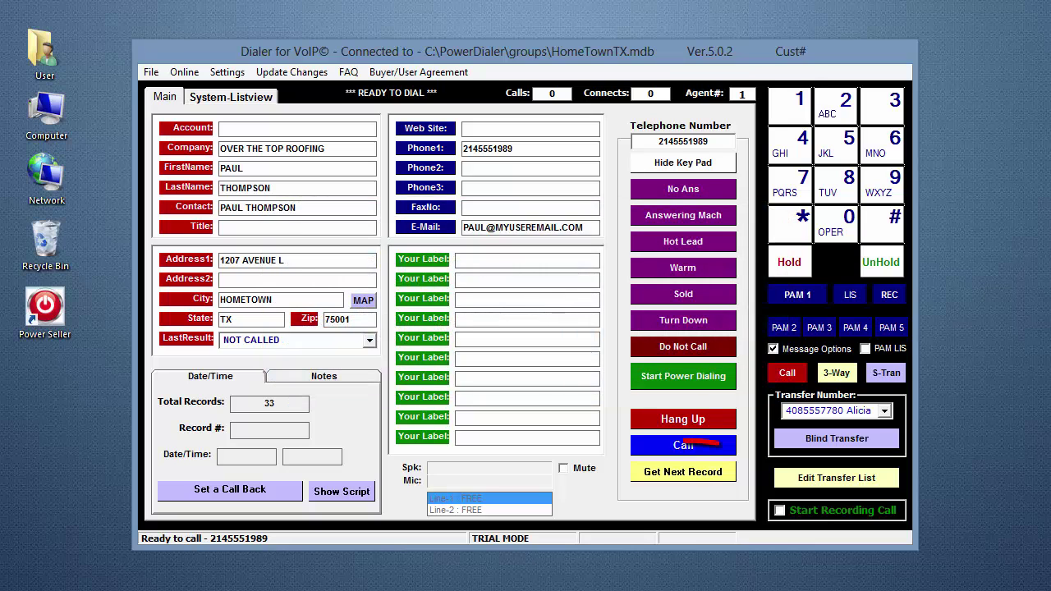
pyautogui.click(684, 474)
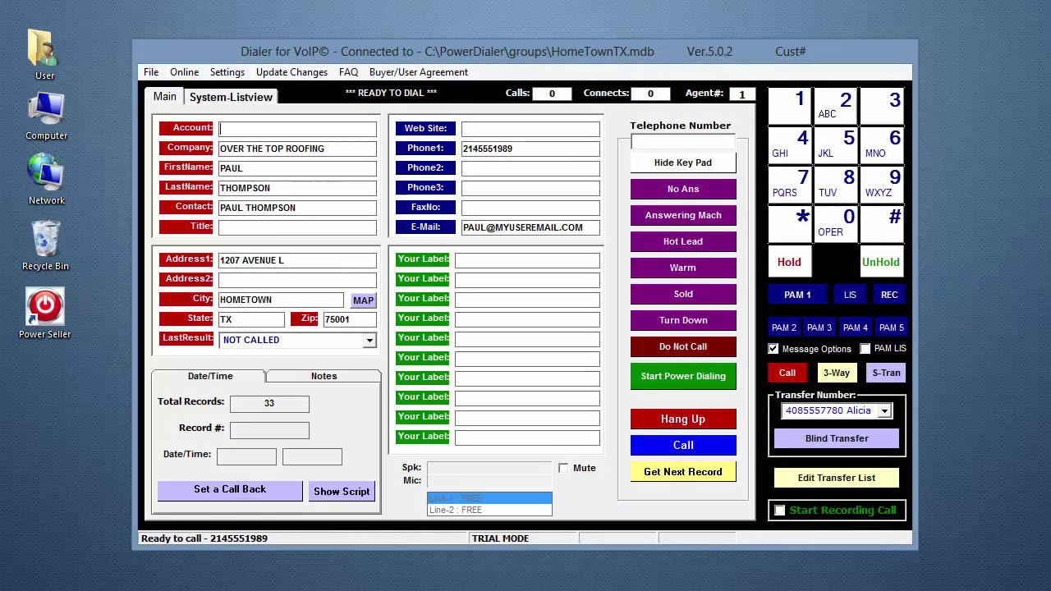
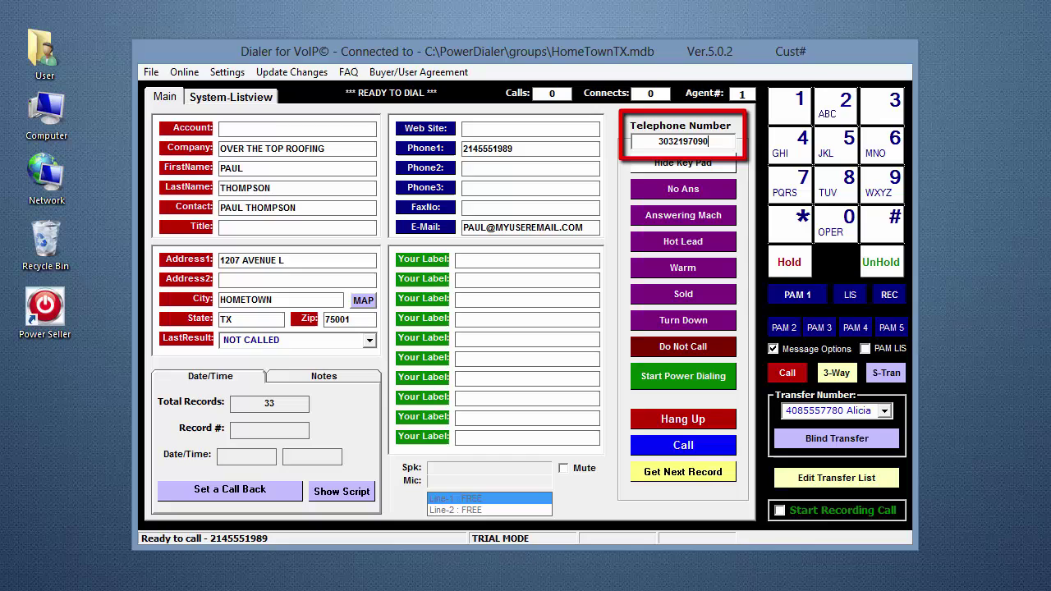
pyautogui.doubleClick(704, 141)
pyautogui.press('Delete')
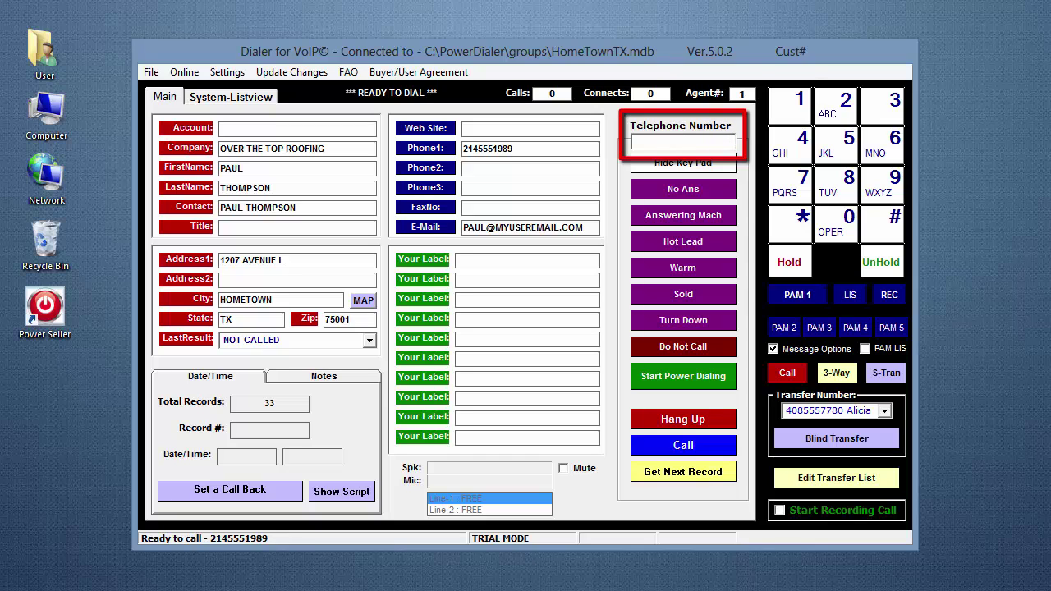
pyautogui.click(882, 105)
pyautogui.click(848, 215)
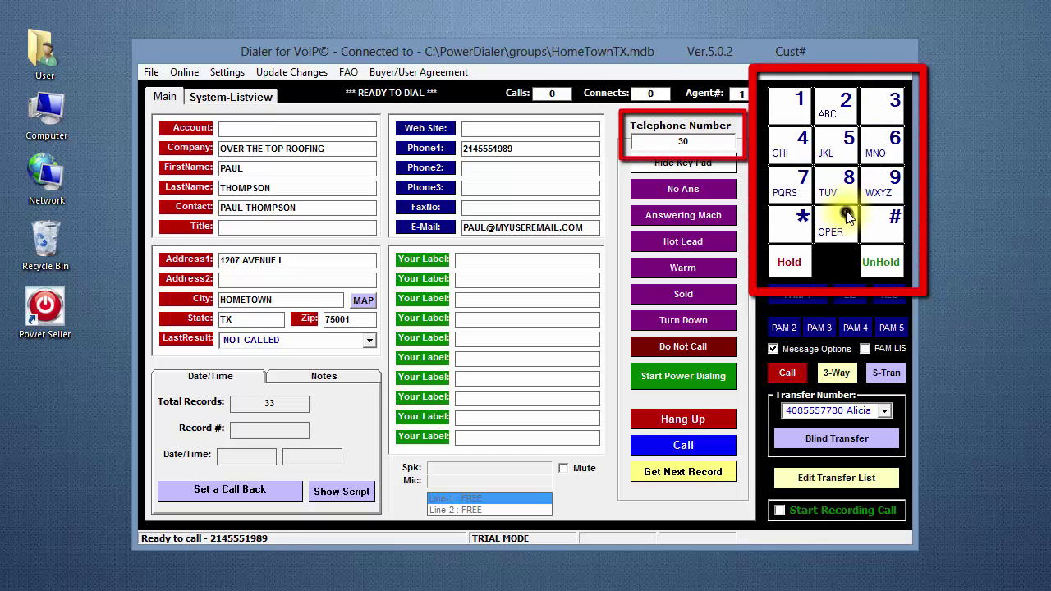
pyautogui.click(885, 102)
pyautogui.click(846, 102)
pyautogui.click(795, 100)
pyautogui.click(898, 177)
pyautogui.click(807, 178)
pyautogui.click(846, 217)
pyautogui.click(904, 179)
pyautogui.click(854, 215)
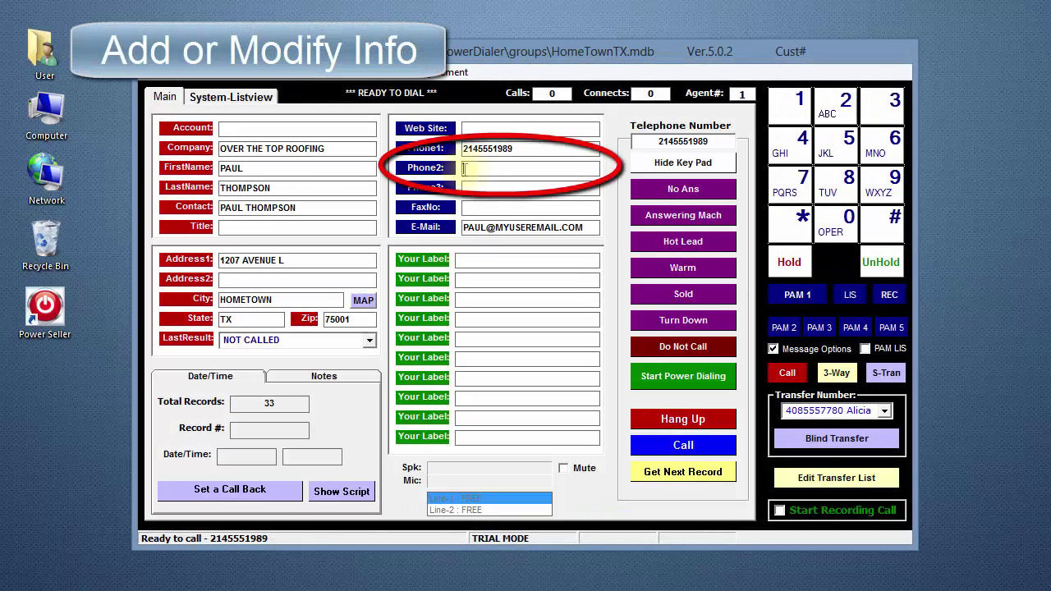
pyautogui.write('9725557648')
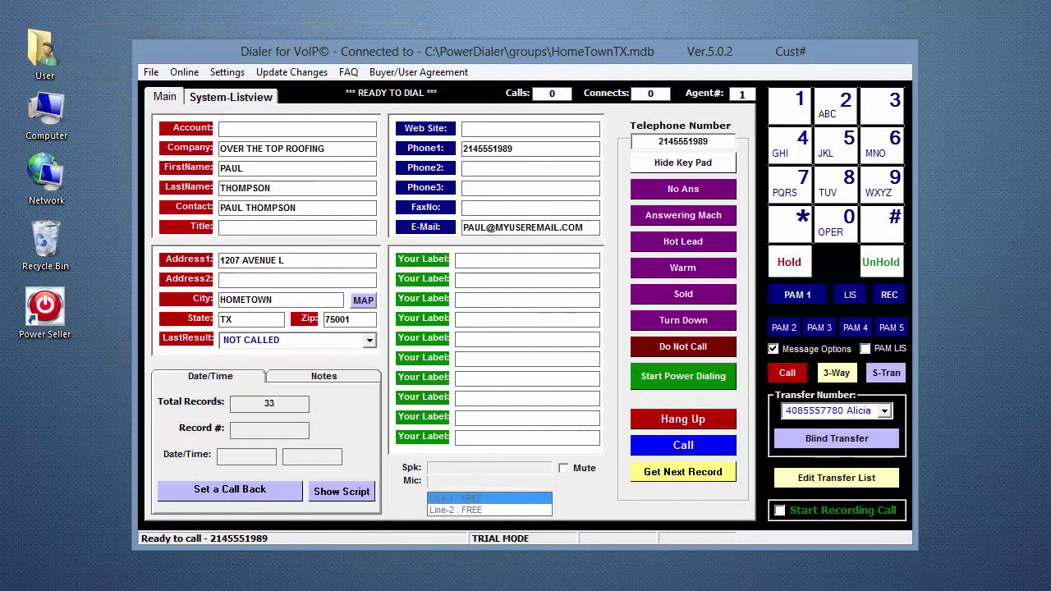
pyautogui.click(357, 375)
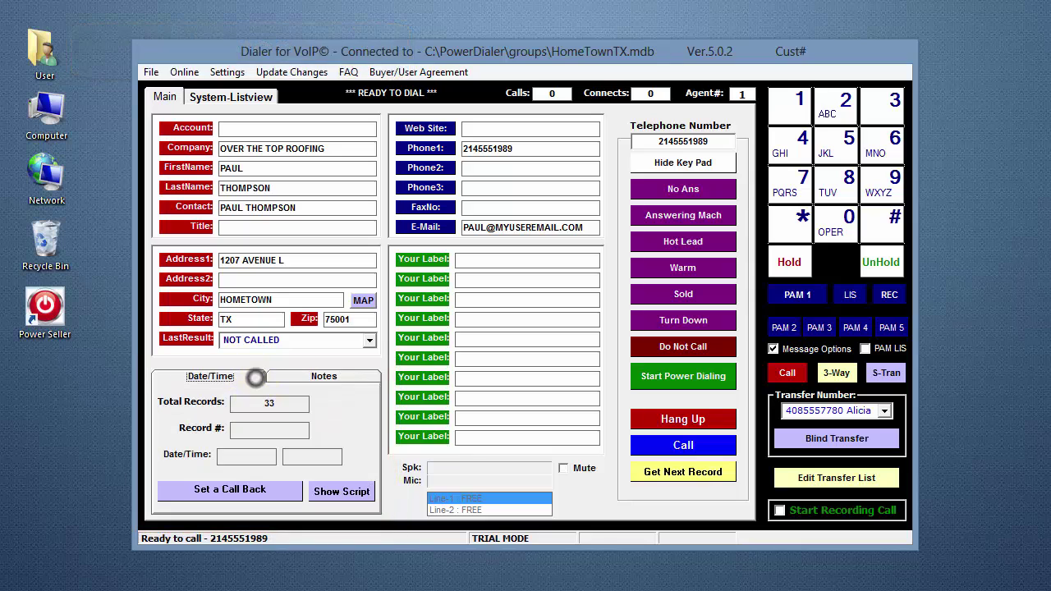
pyautogui.click(370, 495)
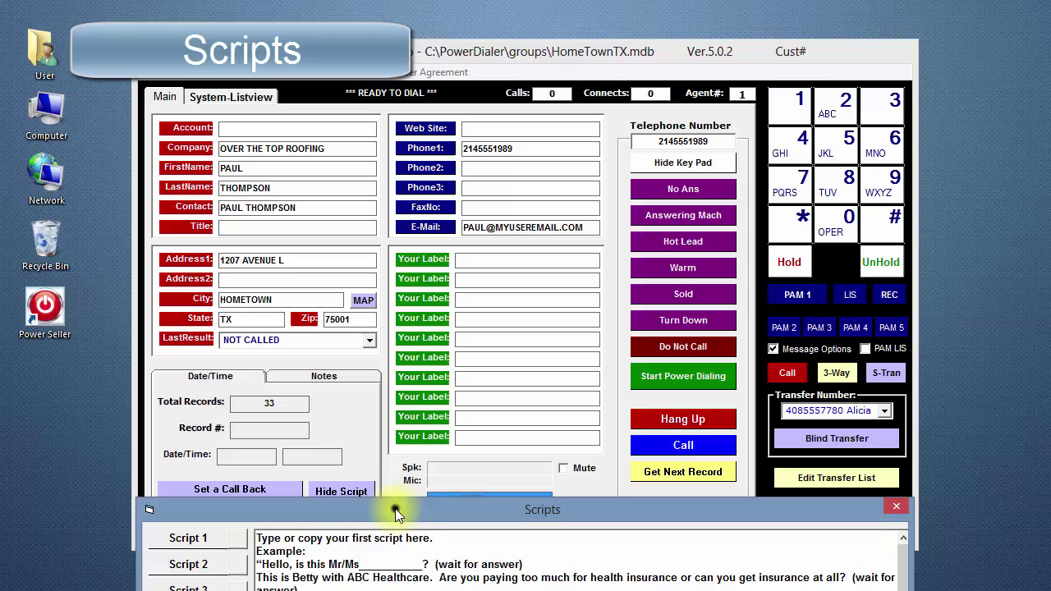
pyautogui.moveTo(395, 499); pyautogui.dragTo(398, 422)
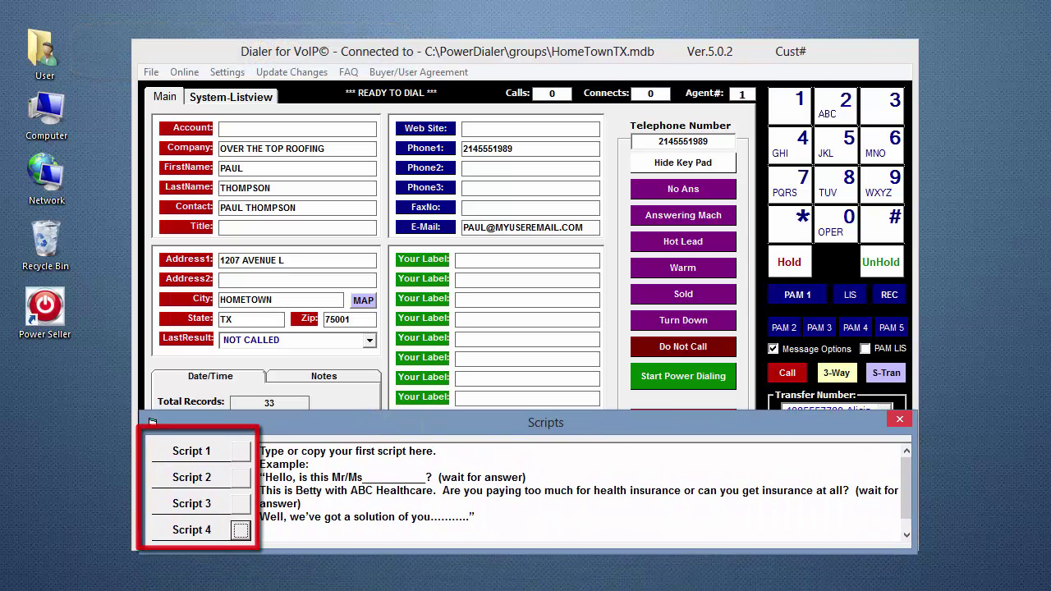
pyautogui.click(900, 419)
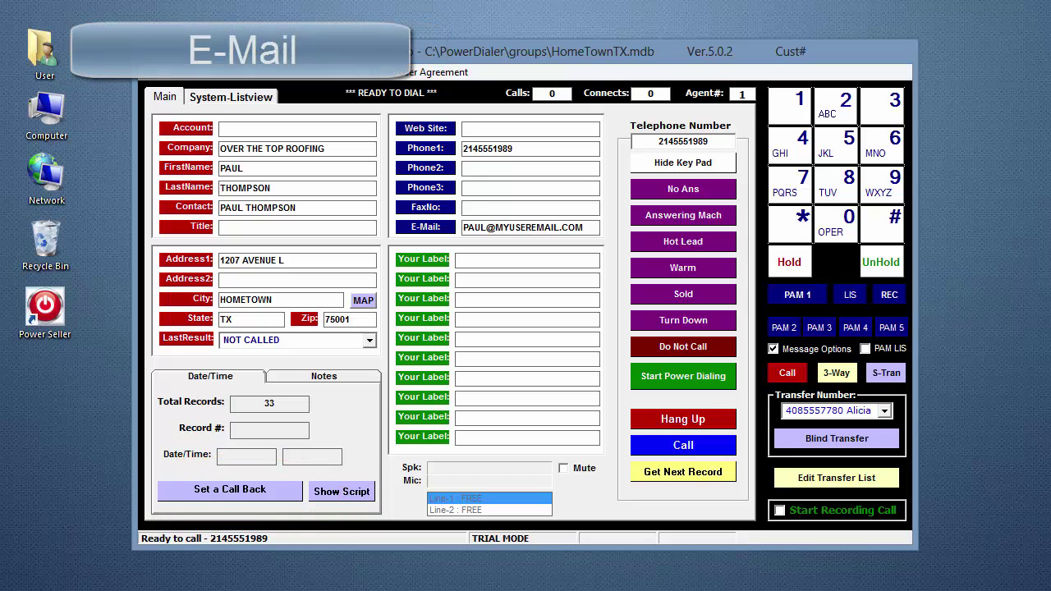
pyautogui.click(426, 230)
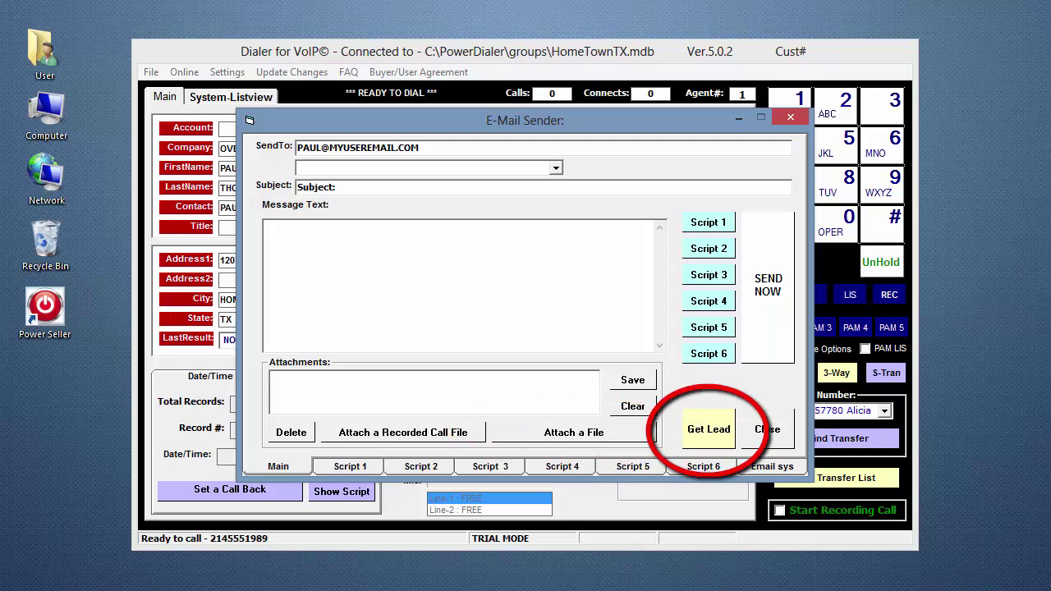
pyautogui.click(713, 431)
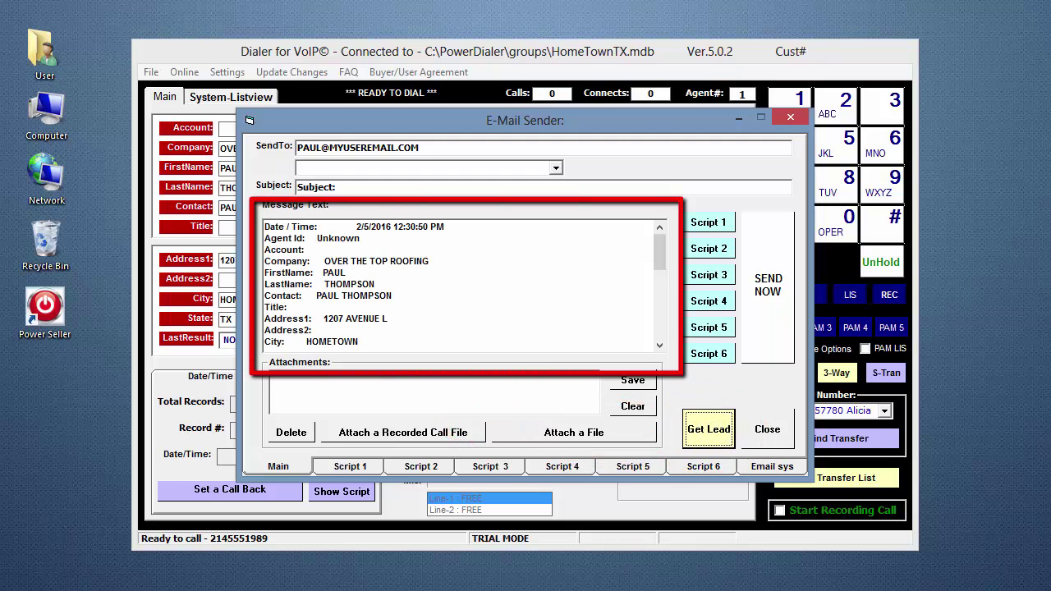
pyautogui.click(768, 432)
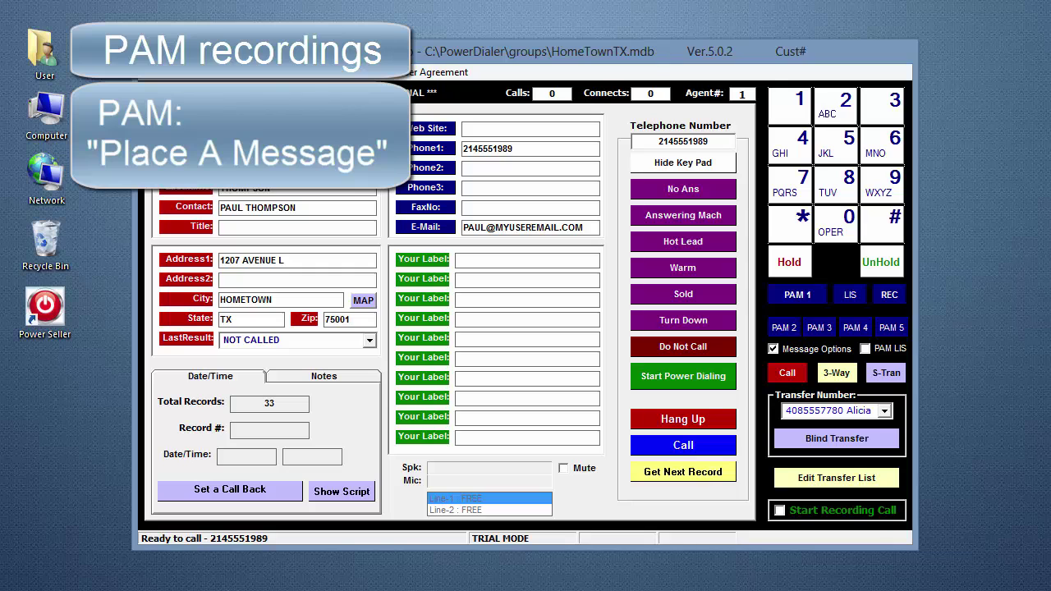
pyautogui.click(889, 295)
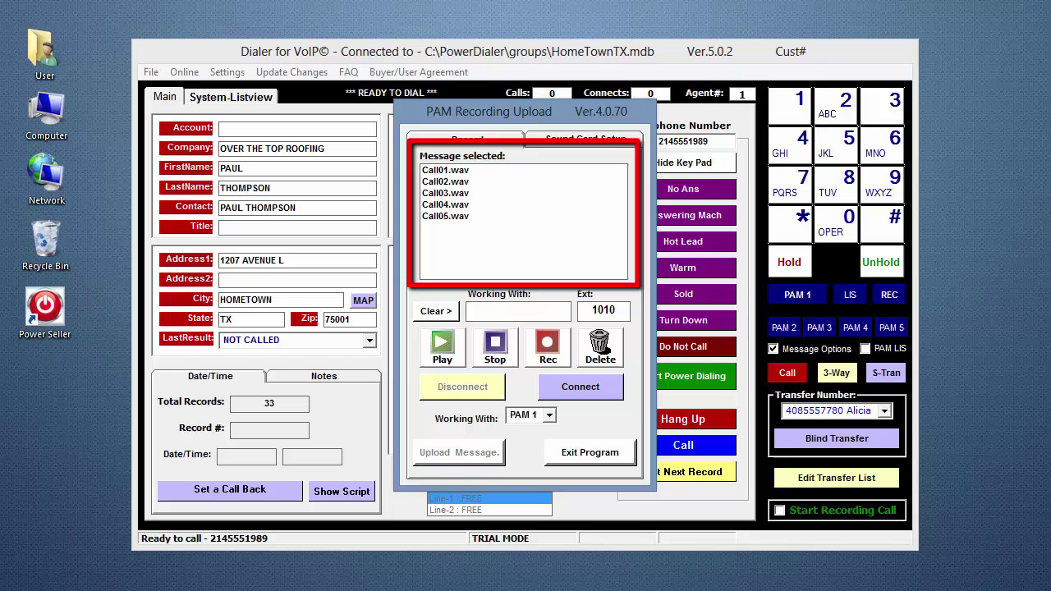
pyautogui.click(575, 452)
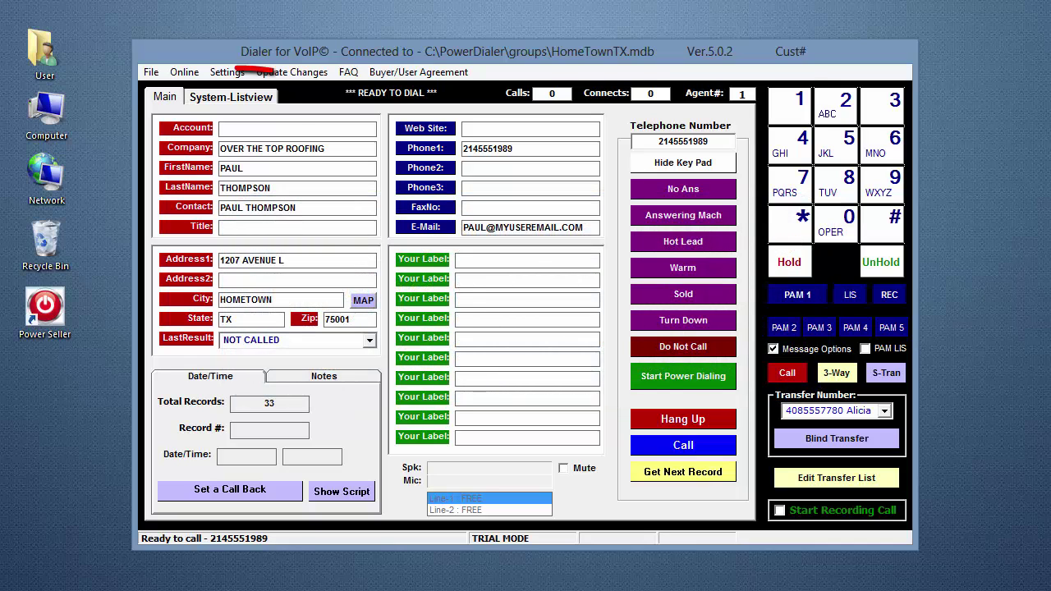
# - Show all contacts in the System-Listview tab, then exit the dialer via File > Exit
pyautogui.click(220, 98)
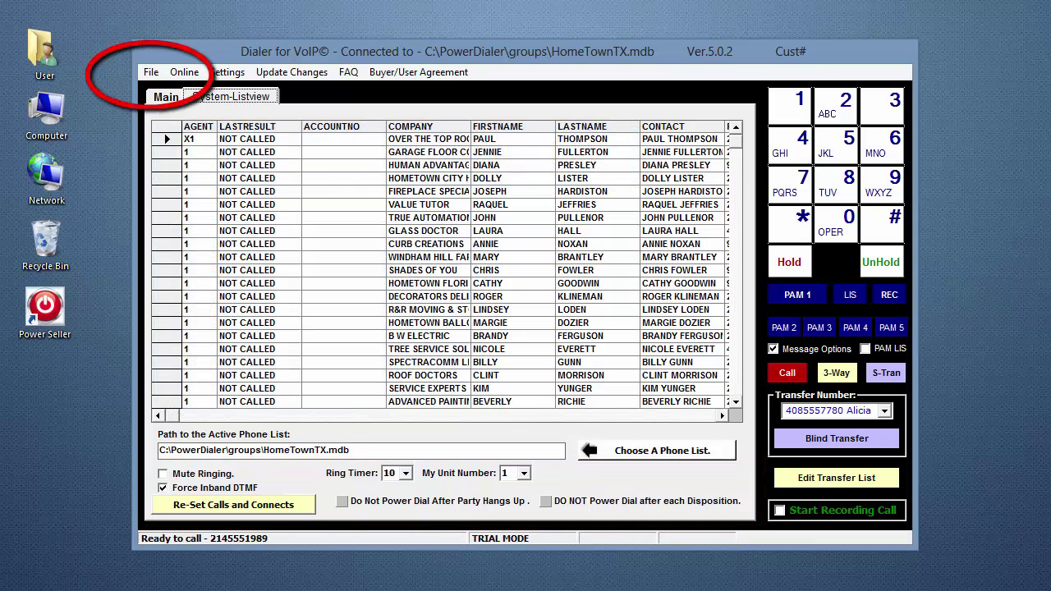
pyautogui.click(151, 72)
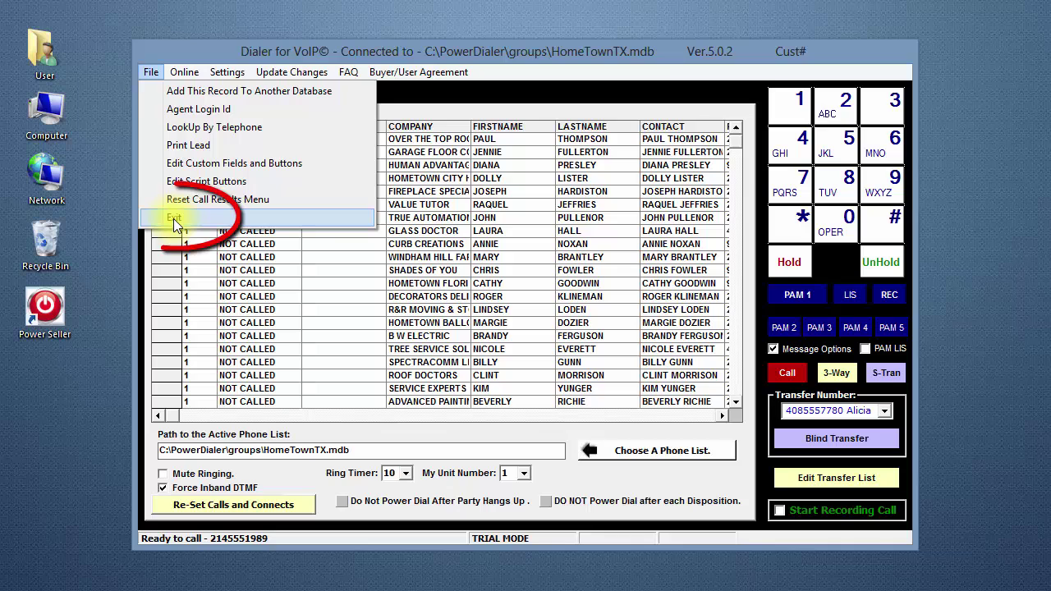
pyautogui.click(176, 219)
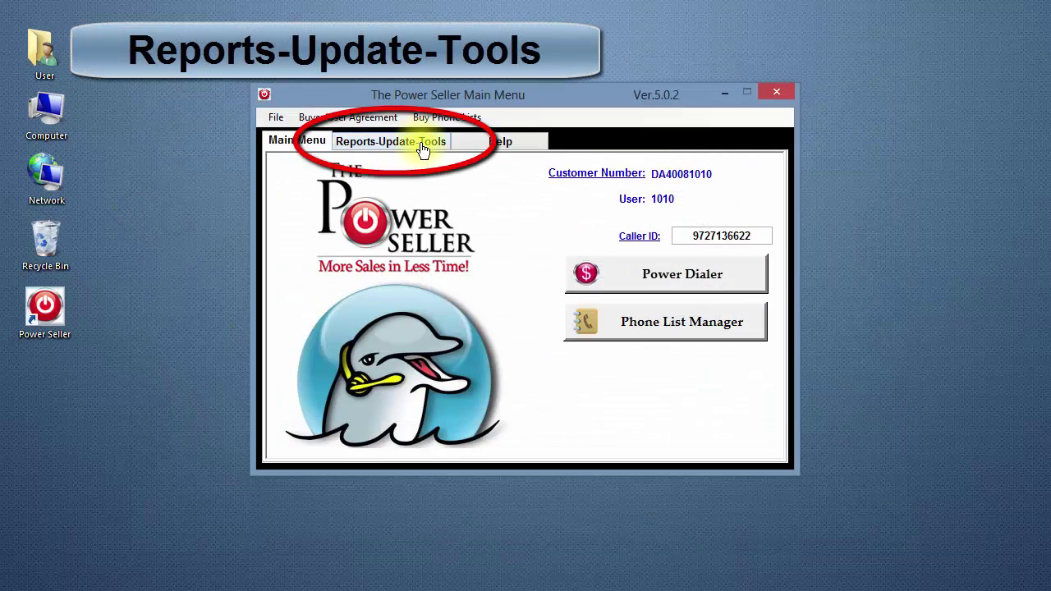
# - From the Main Menu's Reports-Update-Tools tab, go to the Help tab with support hours and tutorials
pyautogui.click(422, 148)
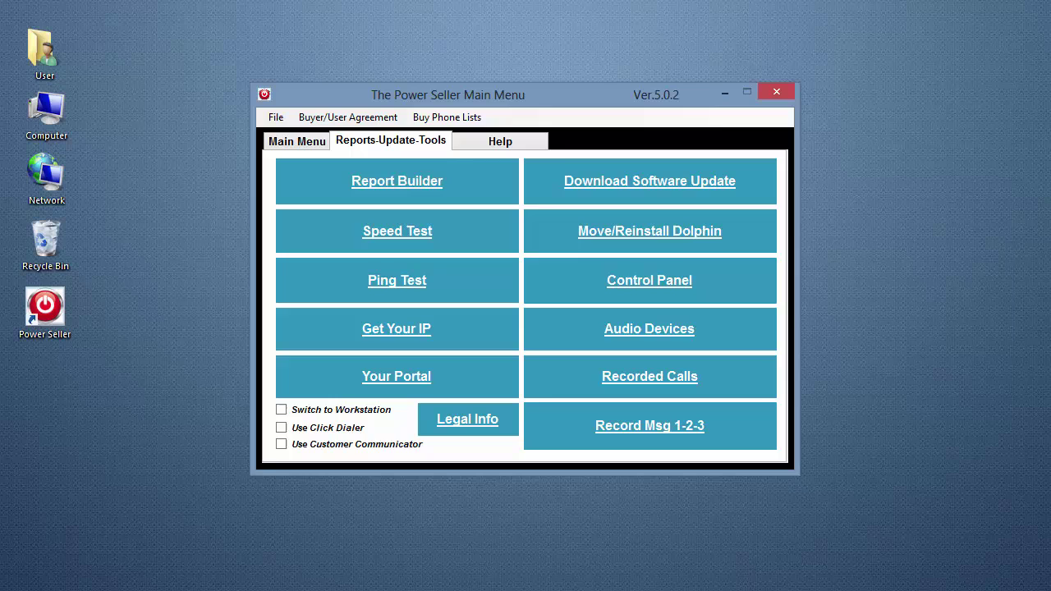
pyautogui.click(481, 141)
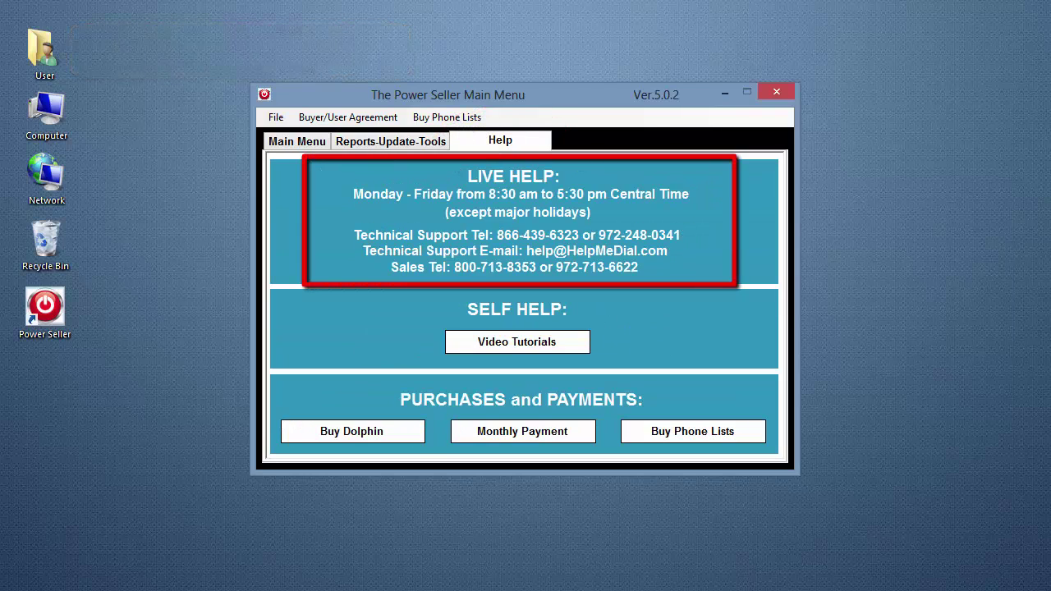